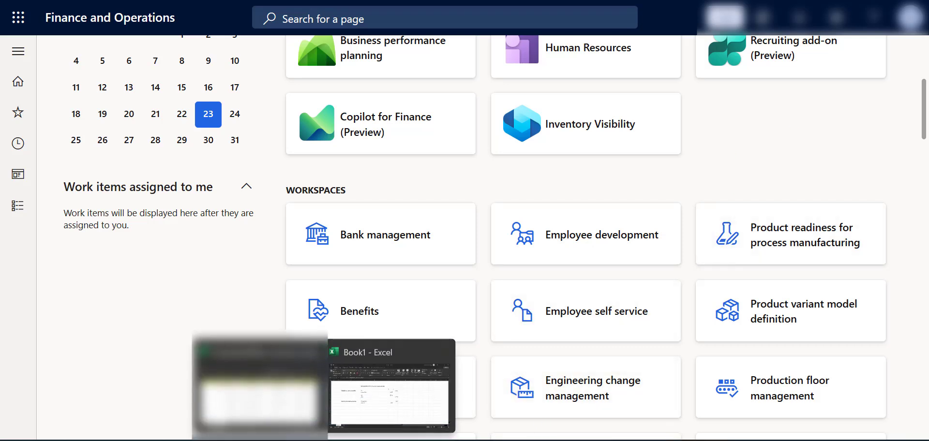
Step: Switch to the Book1 workbook in Excel and review the prepaid rent entries and the monthly rent expense booking
{"action": "left_click", "coordinate": [389, 384]}
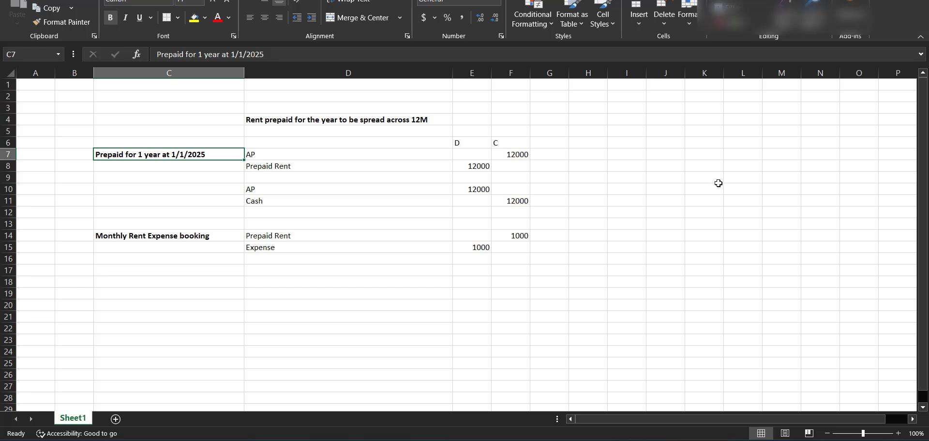
{"action": "left_click", "coordinate": [445, 119]}
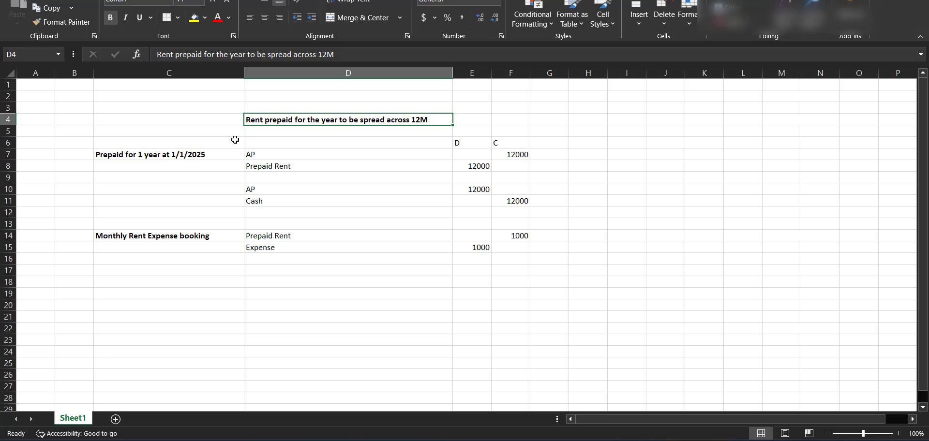
{"action": "left_click", "coordinate": [228, 152]}
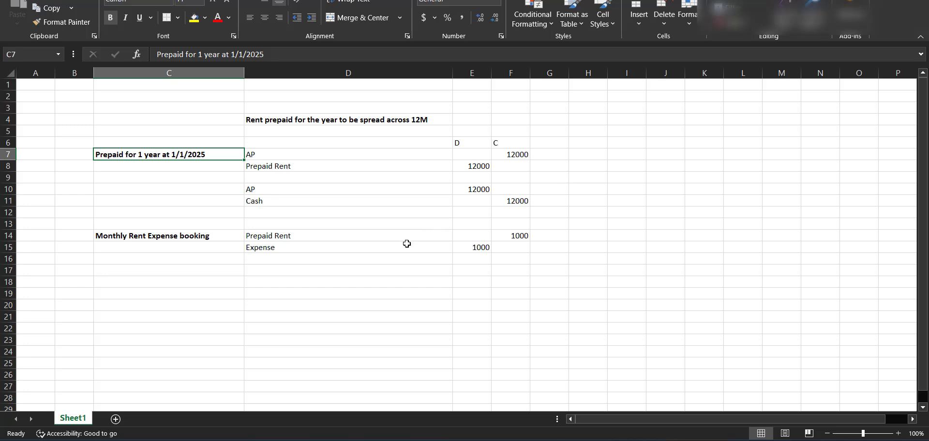
{"action": "left_click_drag", "start_coordinate": [331, 235], "coordinate": [526, 250]}
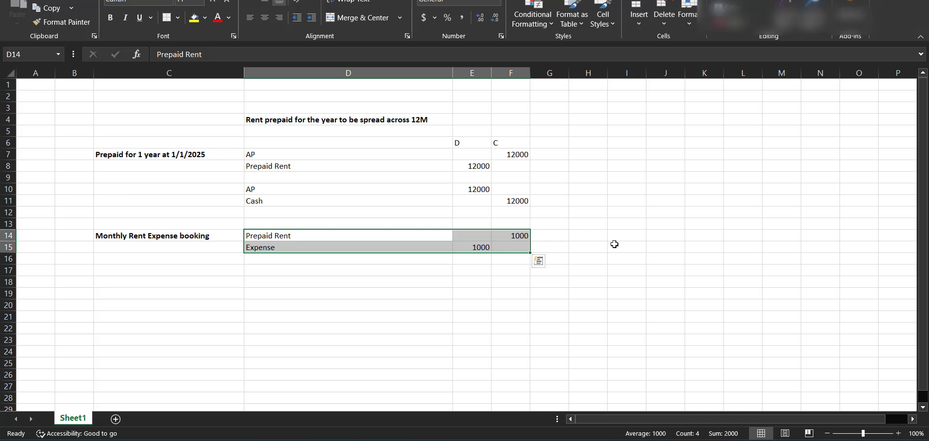
{"action": "left_click", "coordinate": [566, 296]}
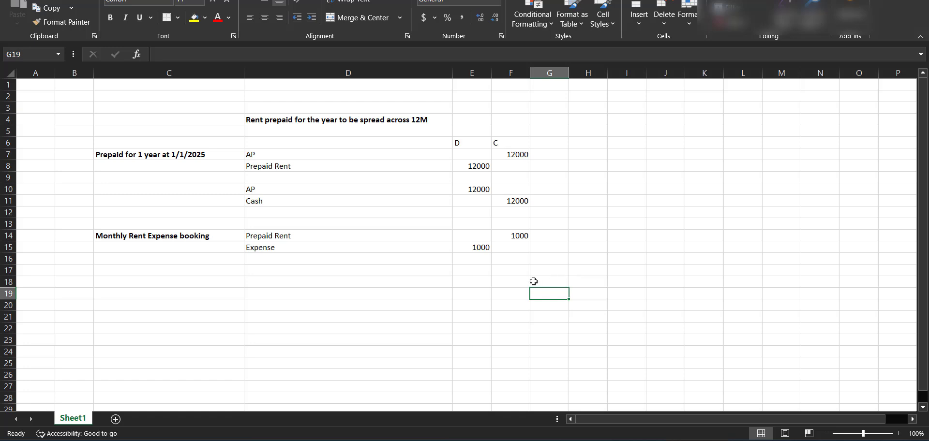
{"action": "left_click_drag", "start_coordinate": [188, 237], "coordinate": [527, 251]}
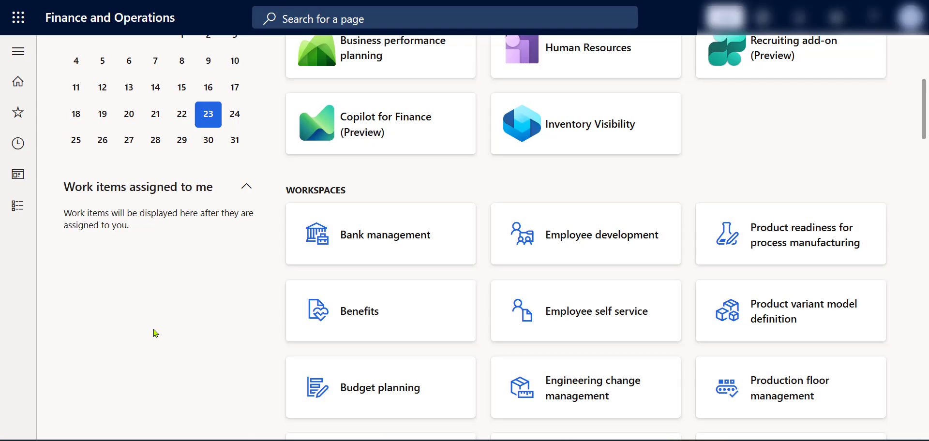
Step: Open the General ledger accrual schemes in Finance and Operations and select the Y_ACR 12 month accrual scheme
{"action": "left_click", "coordinate": [17, 206]}
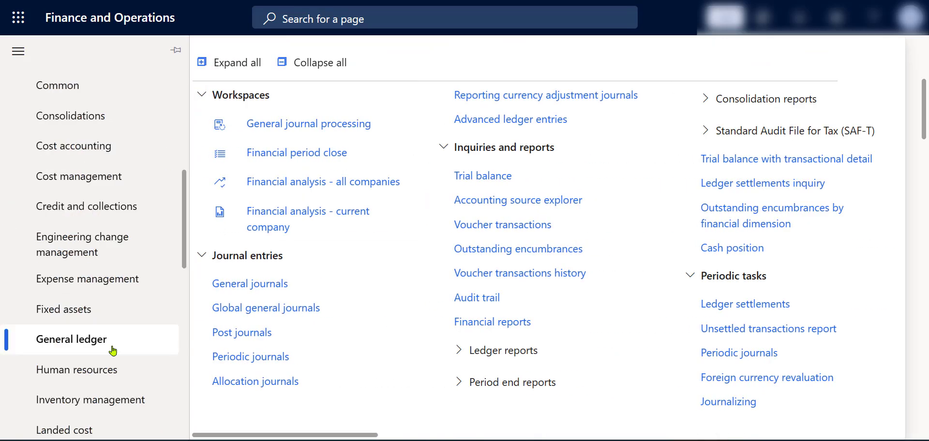
{"action": "left_click_drag", "start_coordinate": [232, 435], "coordinate": [699, 420]}
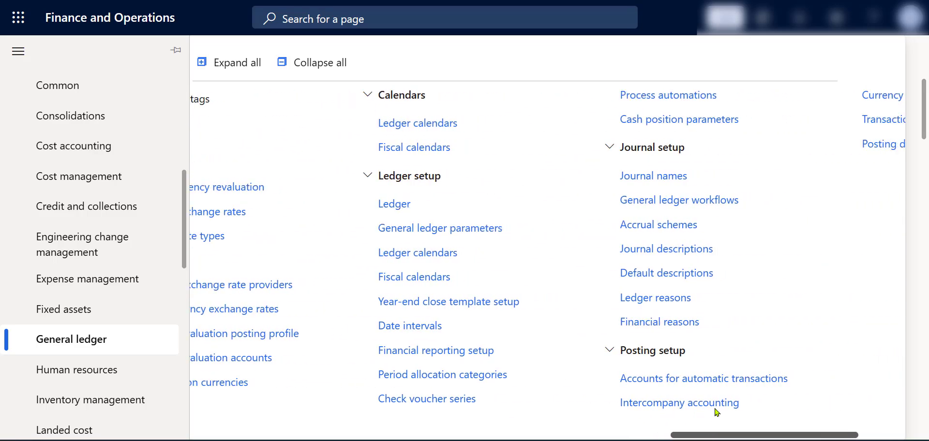
{"action": "left_click", "coordinate": [614, 226]}
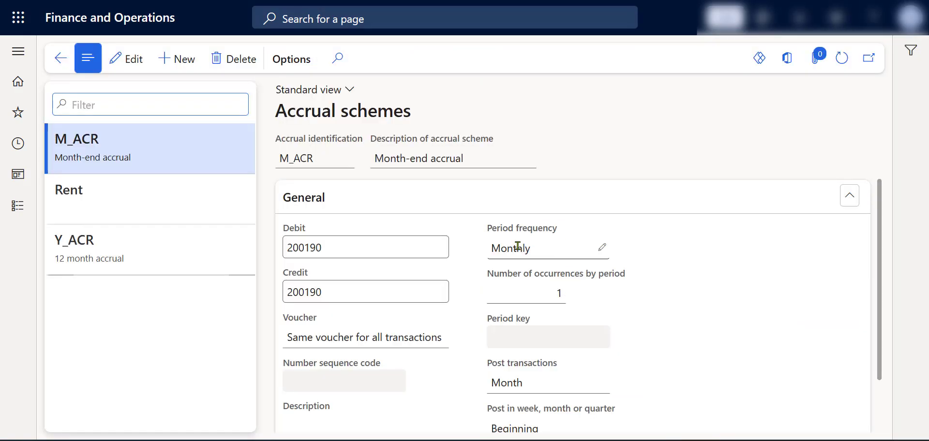
{"action": "left_click", "coordinate": [232, 250]}
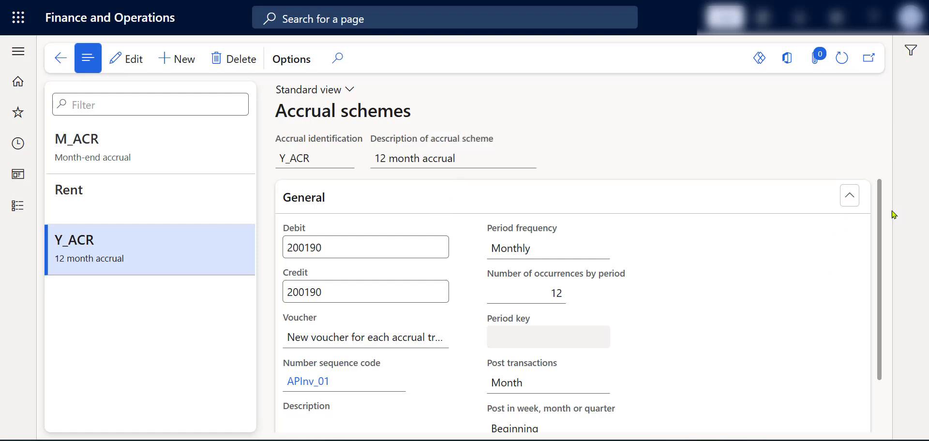
Step: Examine the Y_ACR scheme's accounts, voucher and period settings, including the available accrual basis options
{"action": "scroll", "coordinate": [886, 228], "scroll_direction": "down", "scroll_amount": 1}
{"action": "scroll", "coordinate": [887, 229], "scroll_direction": "down", "scroll_amount": 2}
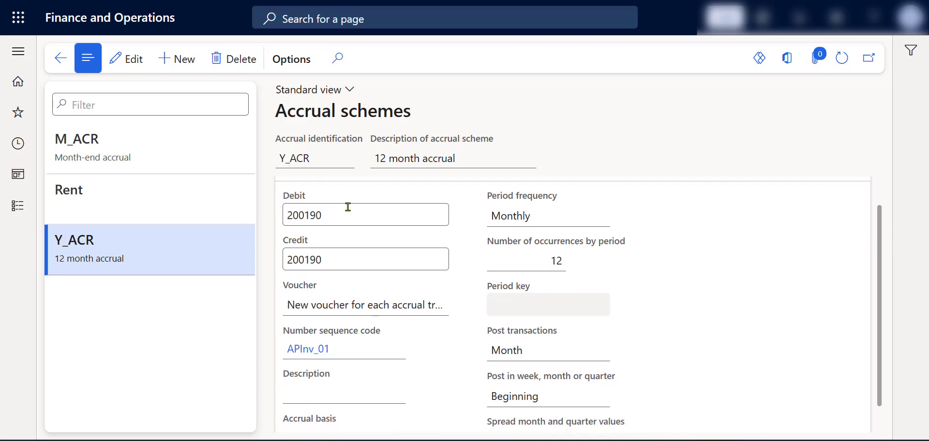
{"action": "mouse_move", "coordinate": [349, 261]}
{"action": "scroll", "coordinate": [658, 249], "scroll_direction": "down", "scroll_amount": 1}
{"action": "scroll", "coordinate": [658, 249], "scroll_direction": "down", "scroll_amount": 1}
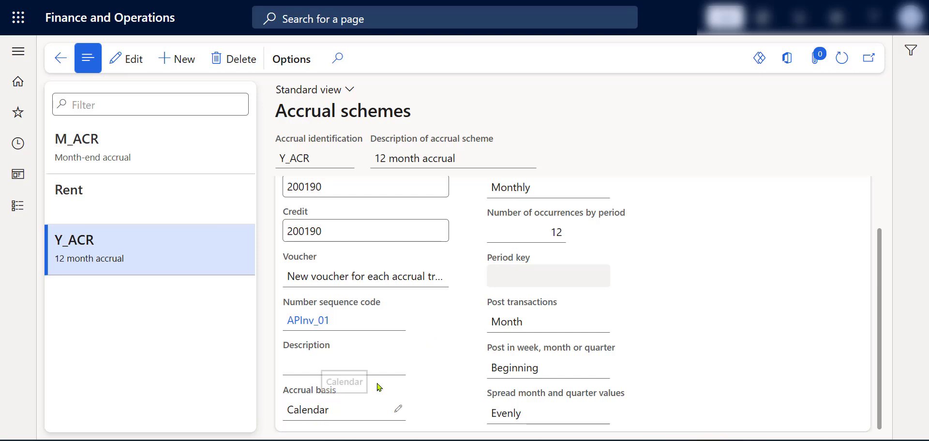
{"action": "left_click", "coordinate": [400, 412]}
{"action": "left_click", "coordinate": [397, 411]}
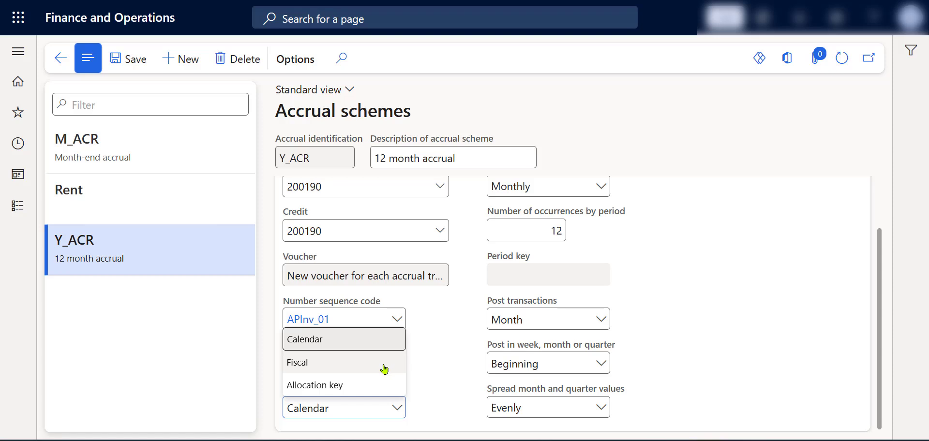
{"action": "left_click", "coordinate": [455, 375]}
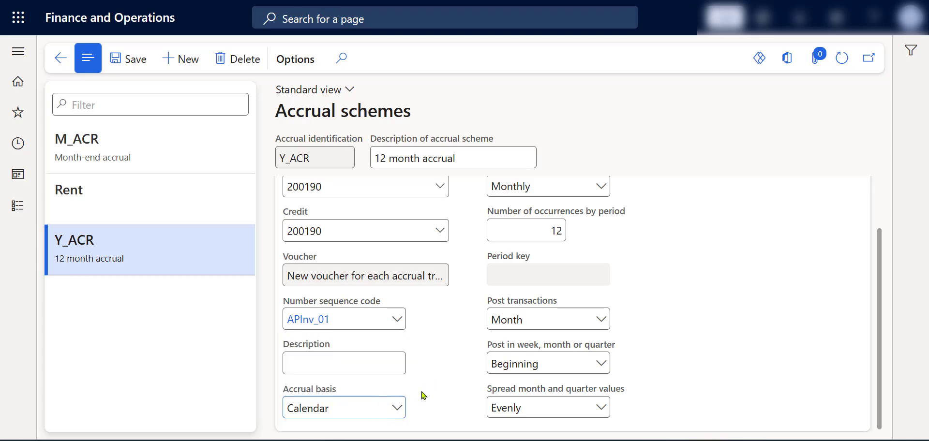
Step: Examine the Y_ACR scheme's options for posting transactions, timing within the period, and spreading month and quarter values
{"action": "left_click", "coordinate": [602, 320]}
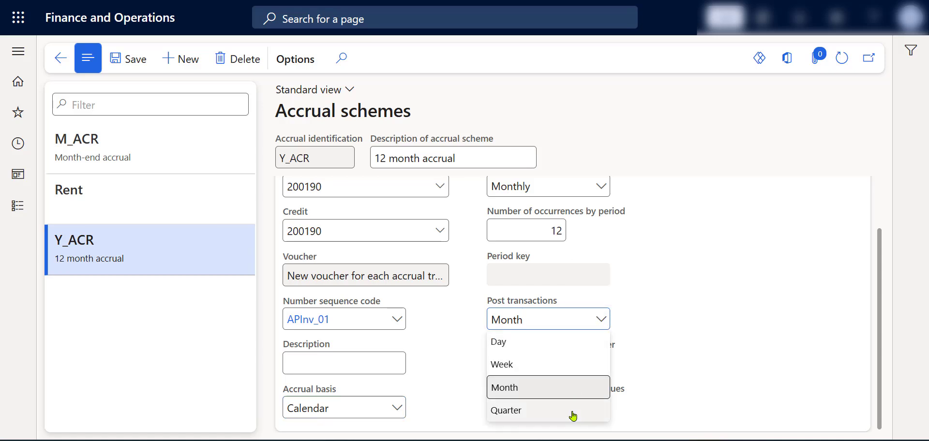
{"action": "left_click", "coordinate": [735, 296]}
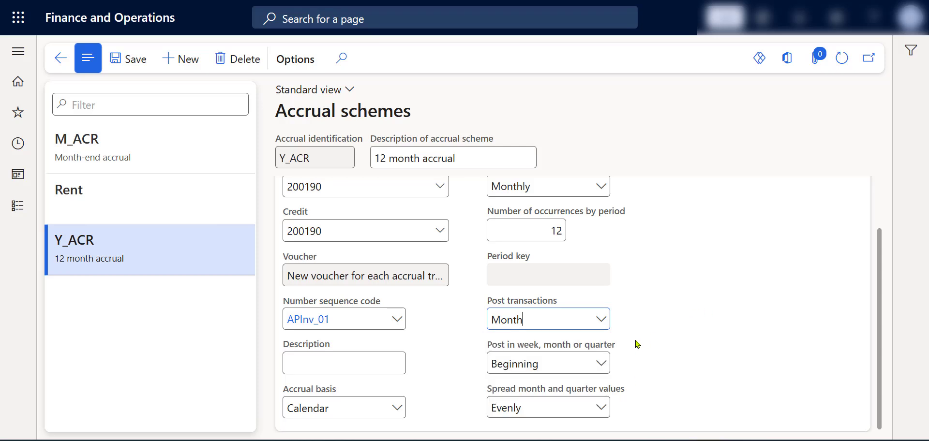
{"action": "left_click", "coordinate": [602, 364]}
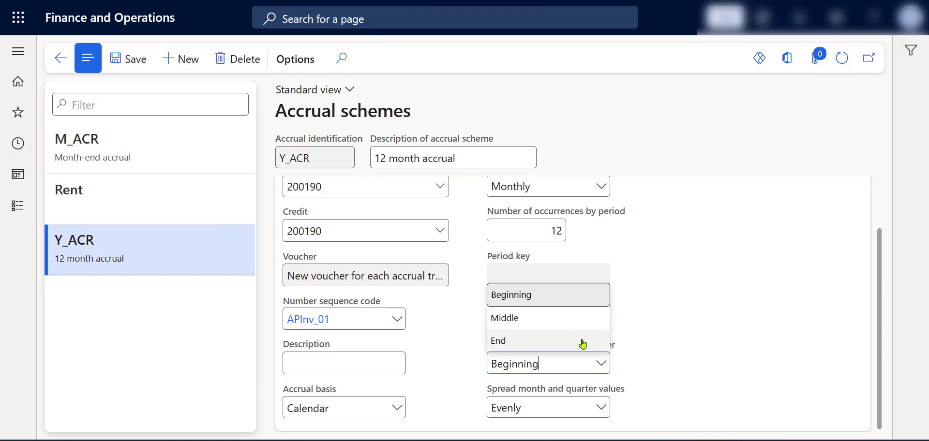
{"action": "left_click", "coordinate": [731, 317]}
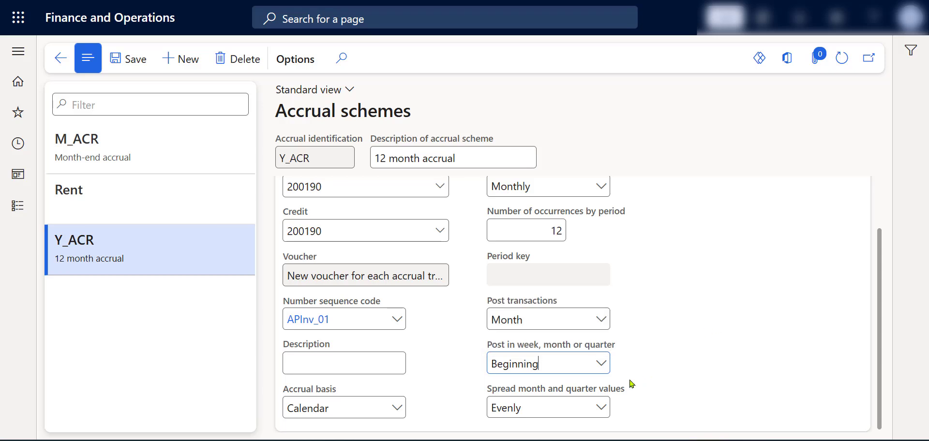
{"action": "left_click", "coordinate": [603, 411]}
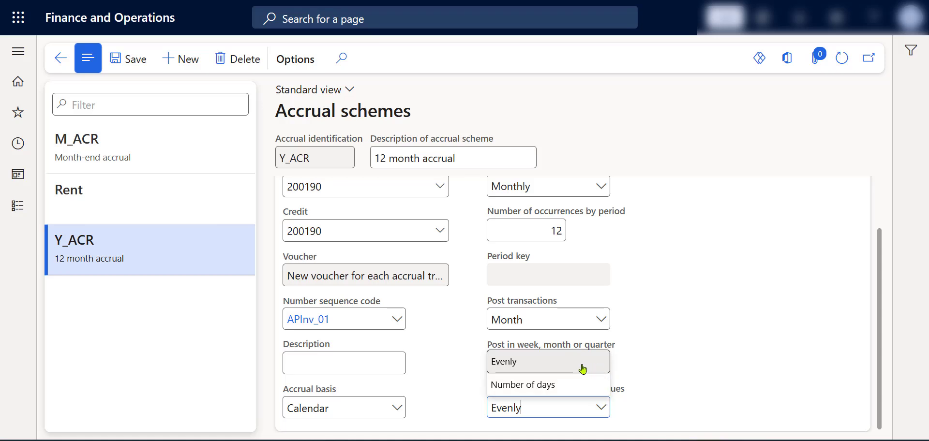
{"action": "left_click", "coordinate": [600, 363]}
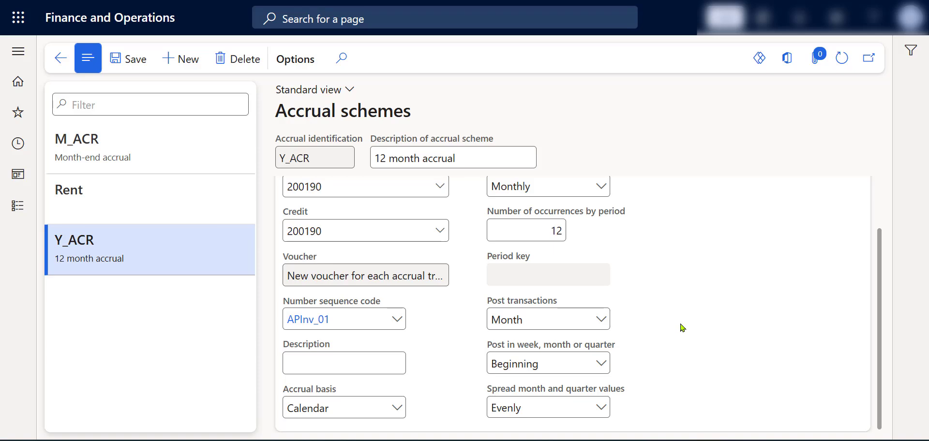
{"action": "scroll", "coordinate": [565, 285], "scroll_direction": "up", "scroll_amount": 3}
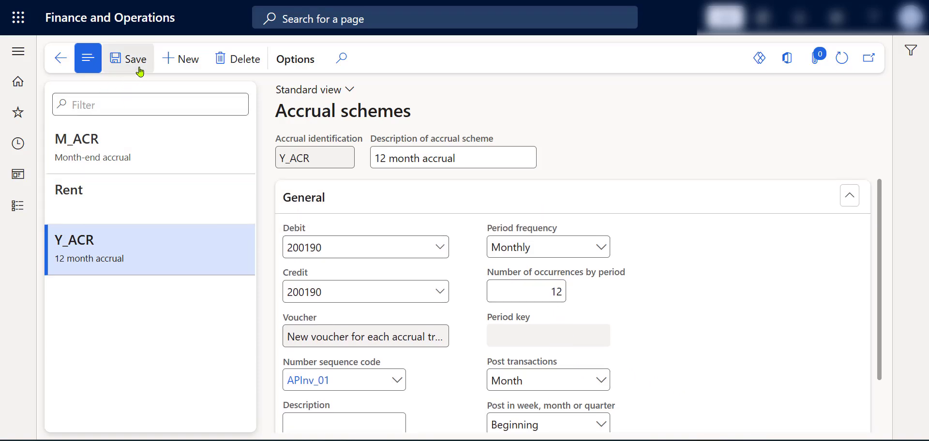
{"action": "scroll", "coordinate": [402, 396], "scroll_direction": "down", "scroll_amount": 2}
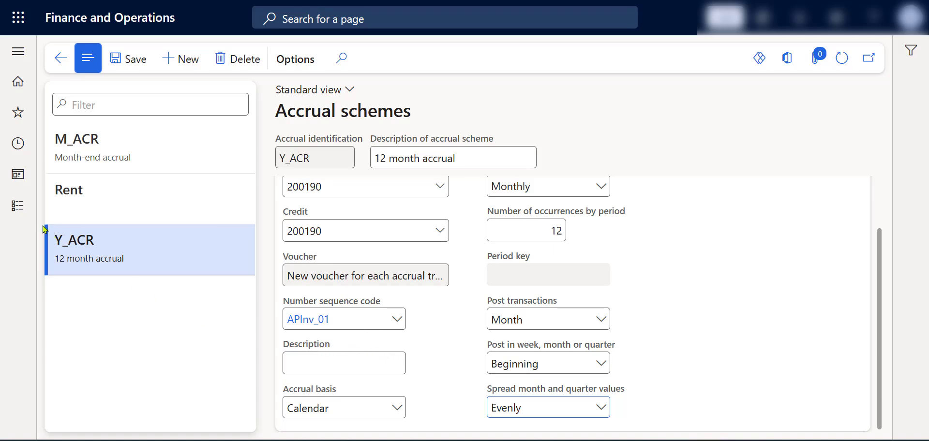
Step: Open the General journals page of the General ledger module
{"action": "left_click", "coordinate": [24, 217]}
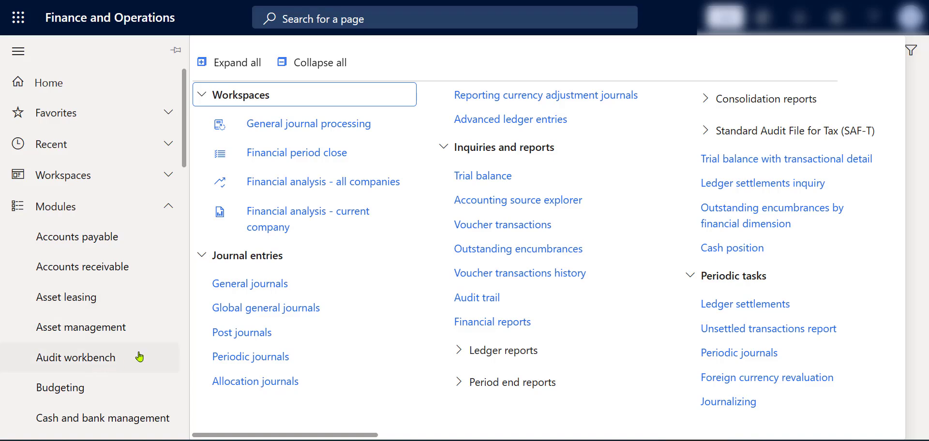
{"action": "scroll", "coordinate": [139, 357], "scroll_direction": "down", "scroll_amount": 1}
{"action": "left_click", "coordinate": [223, 294]}
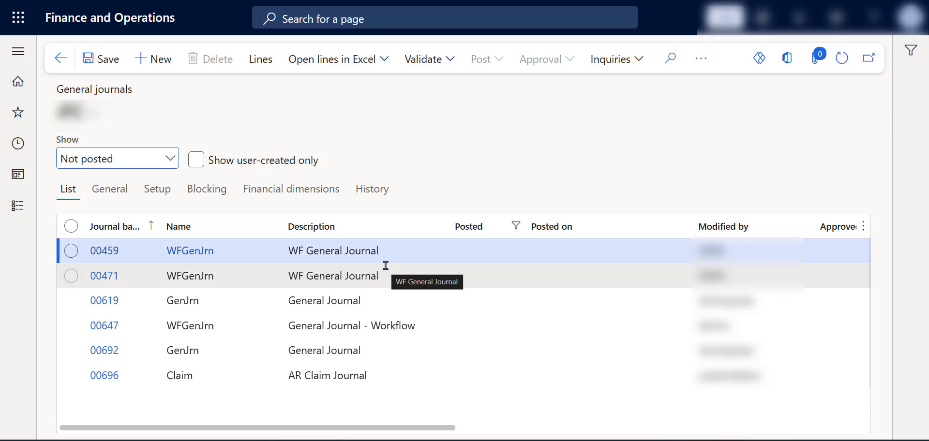
Step: Create a new journal with the GenJrn General Journal name and open its lines
{"action": "left_click", "coordinate": [161, 71]}
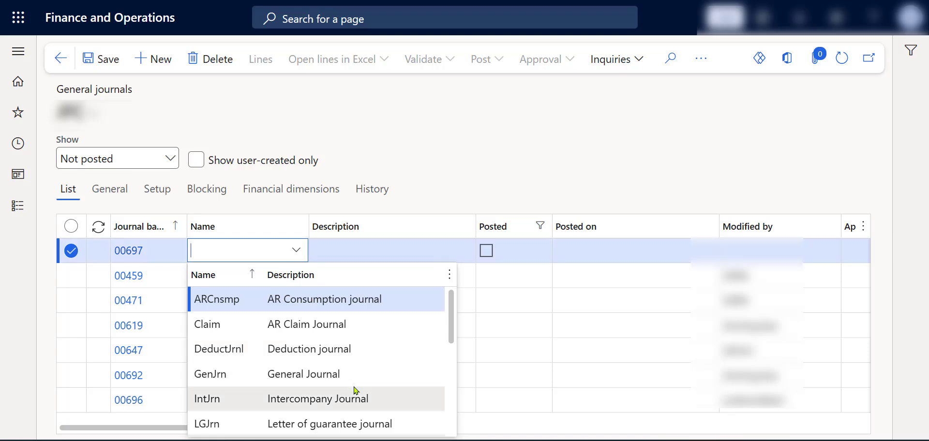
{"action": "scroll", "coordinate": [353, 385], "scroll_direction": "down", "scroll_amount": 3}
{"action": "scroll", "coordinate": [354, 386], "scroll_direction": "down", "scroll_amount": 2}
{"action": "scroll", "coordinate": [353, 386], "scroll_direction": "up", "scroll_amount": 2}
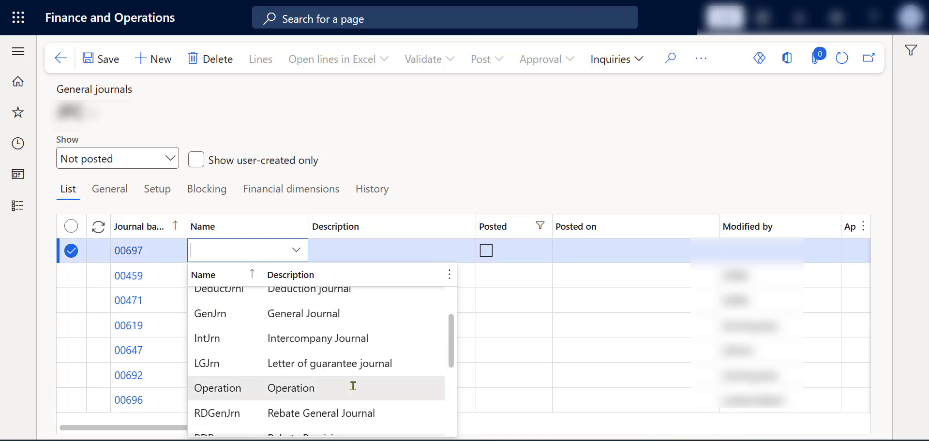
{"action": "left_click", "coordinate": [333, 312]}
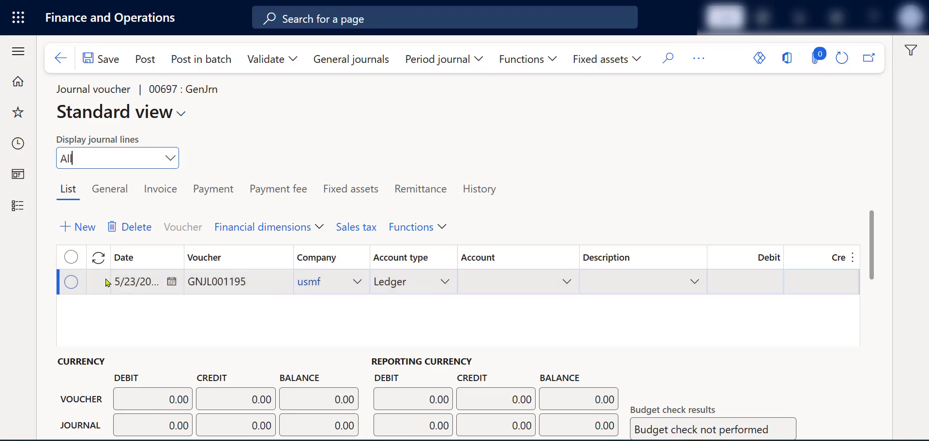
Step: Set the date of the first journal line to 1/1/2025
{"action": "left_click_drag", "start_coordinate": [116, 281], "coordinate": [183, 286]}
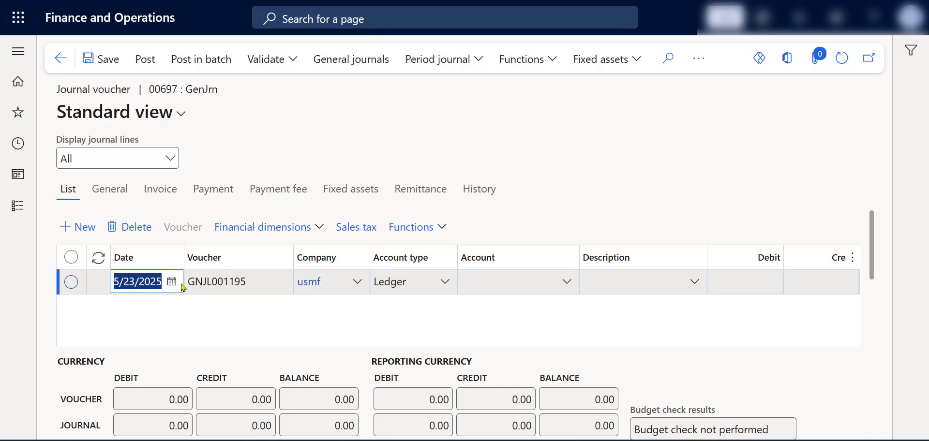
{"action": "type", "text": "1/1"}
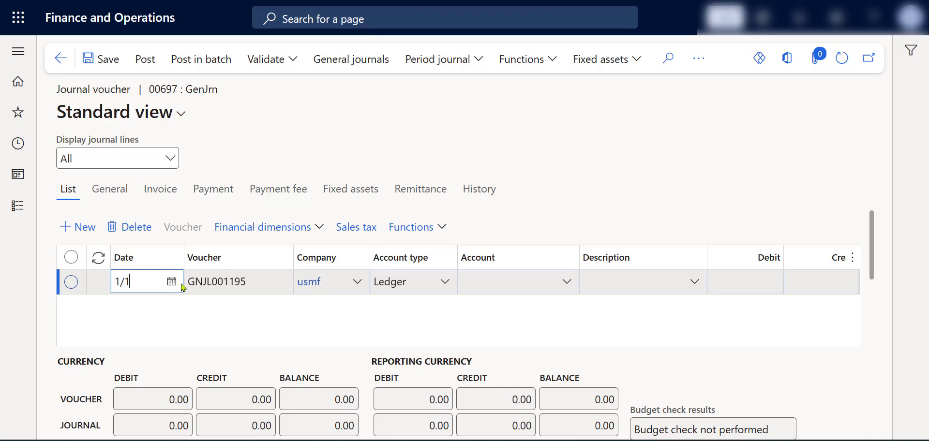
{"action": "type", "text": "/2025"}
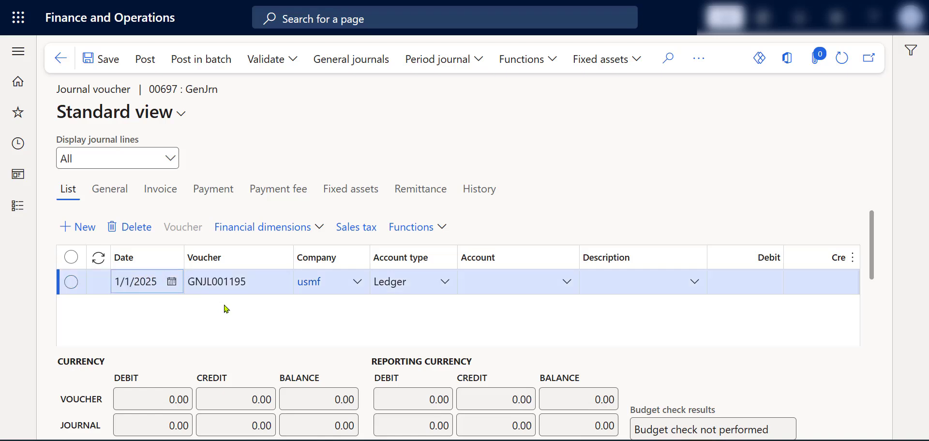
Step: Set the journal line's account type to Vendor and choose the Acme Office Supplies account
{"action": "left_click", "coordinate": [446, 284]}
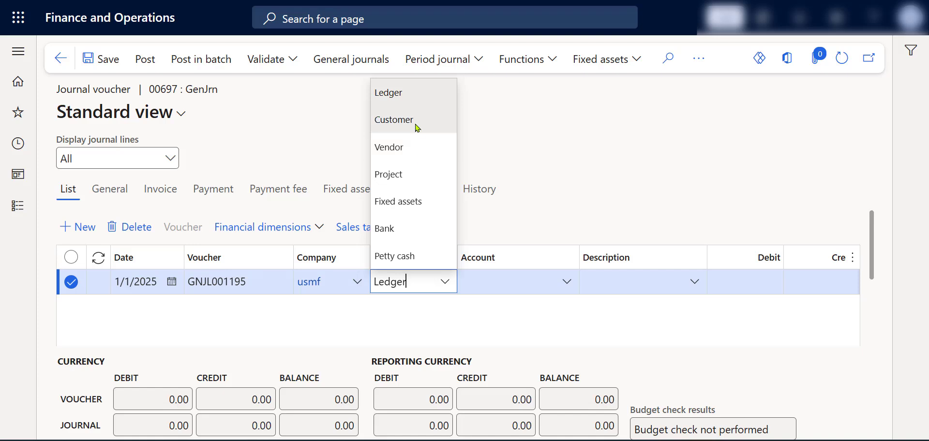
{"action": "left_click", "coordinate": [417, 147]}
{"action": "left_click", "coordinate": [565, 291]}
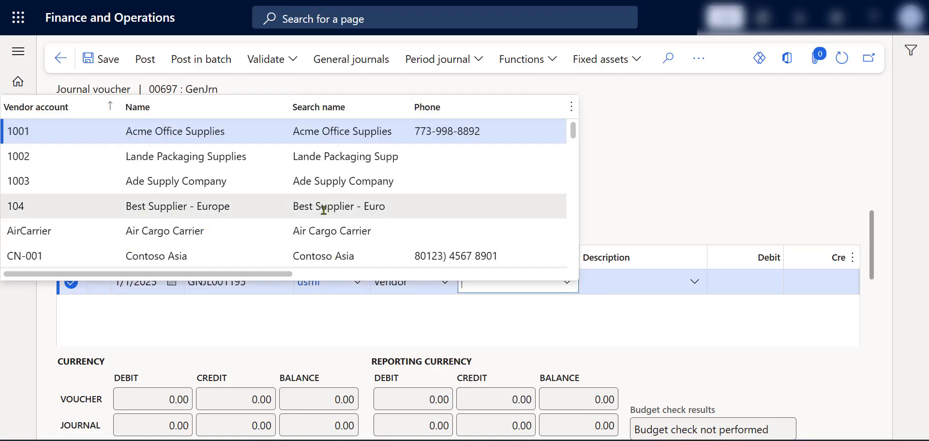
{"action": "left_click", "coordinate": [342, 130]}
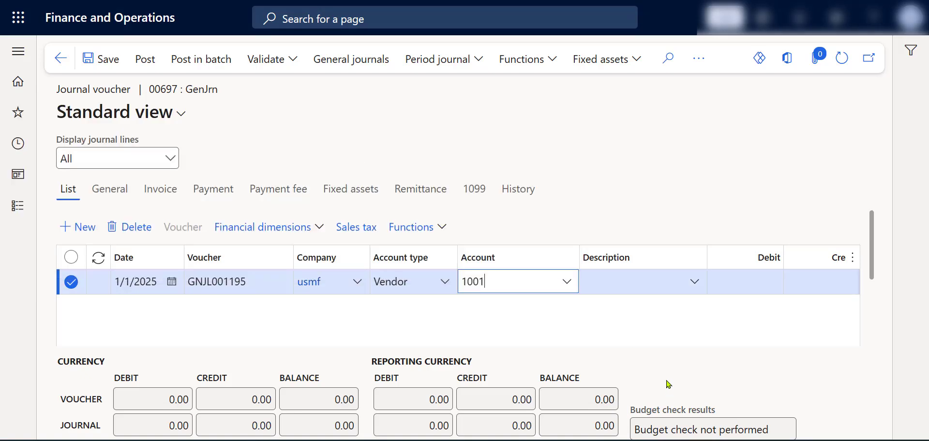
{"action": "key", "text": "Tab"}
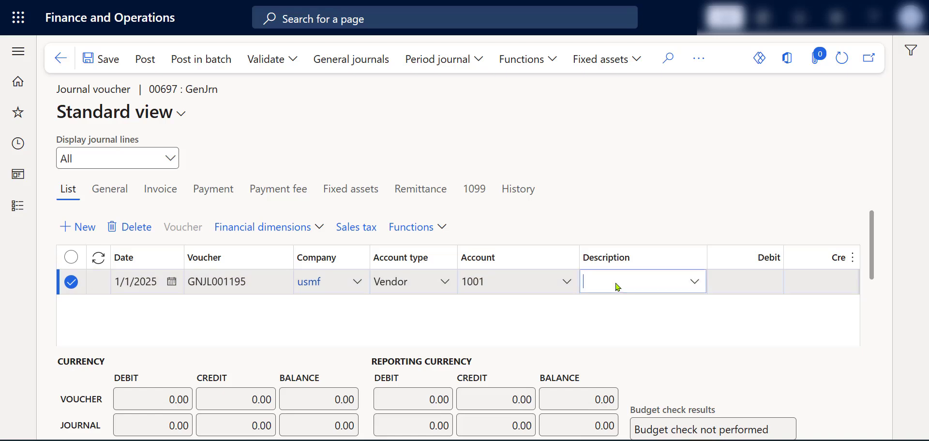
Step: Describe the vendor line as Prepaid rent and enter a credit of 12,000, keeping the Ledger offset account 606300-001
{"action": "key", "text": "Caps_Lock"}
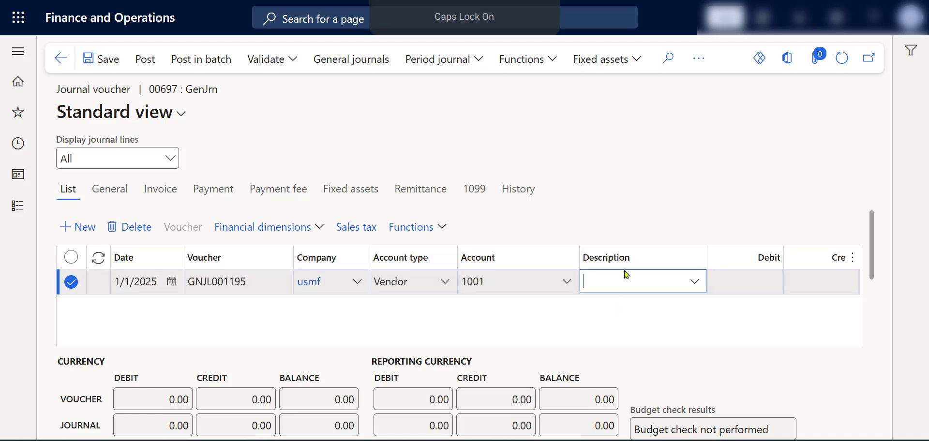
{"action": "type", "text": "Prepaid rent"}
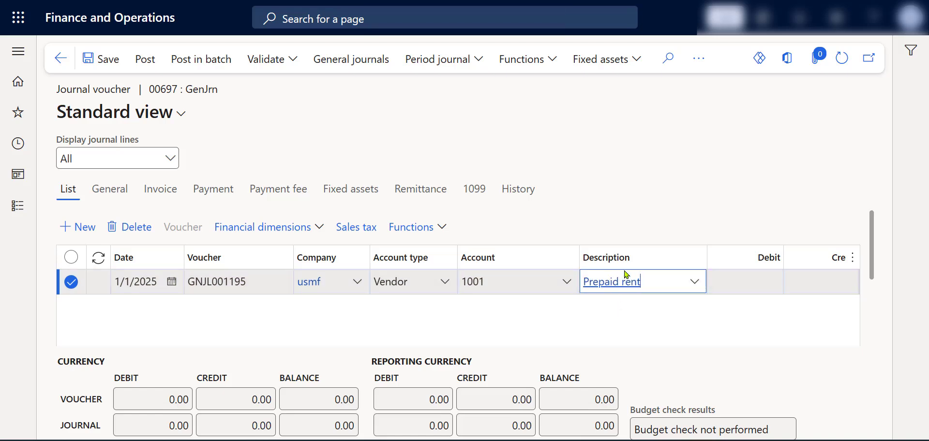
{"action": "key", "text": "Tab"}
{"action": "key", "text": "Tab"}
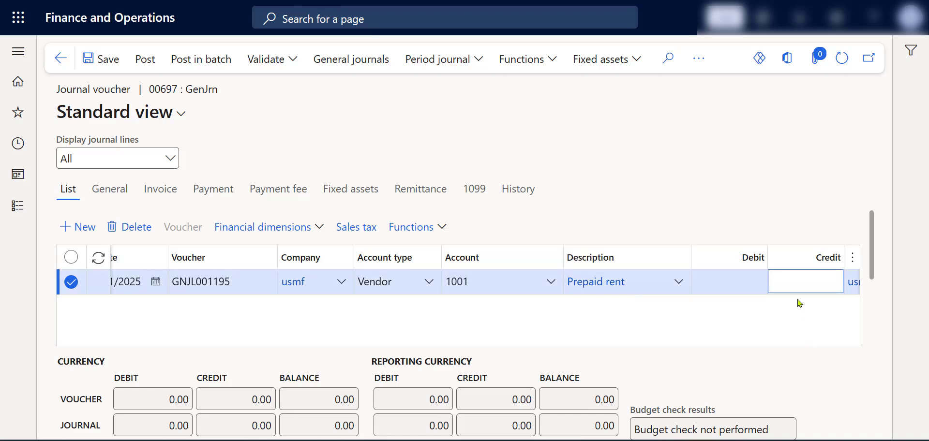
{"action": "type", "text": "12000"}
{"action": "key", "text": "Tab"}
{"action": "key", "text": "Tab"}
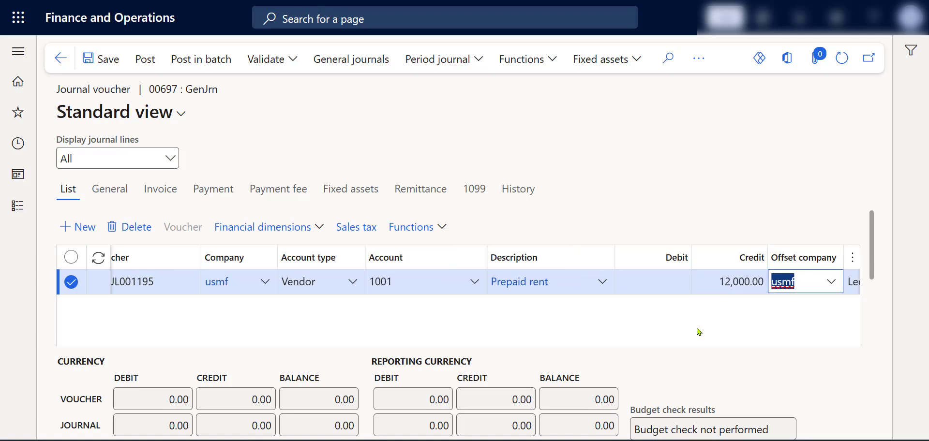
{"action": "key", "text": "Tab"}
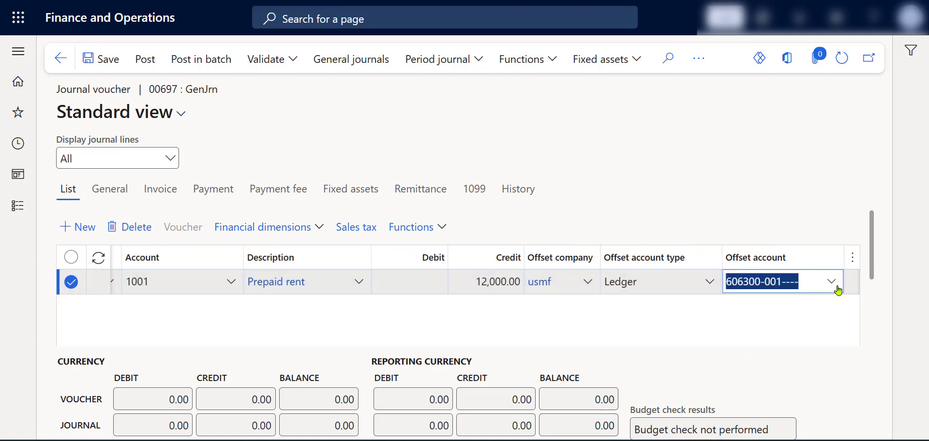
{"action": "left_click", "coordinate": [777, 324]}
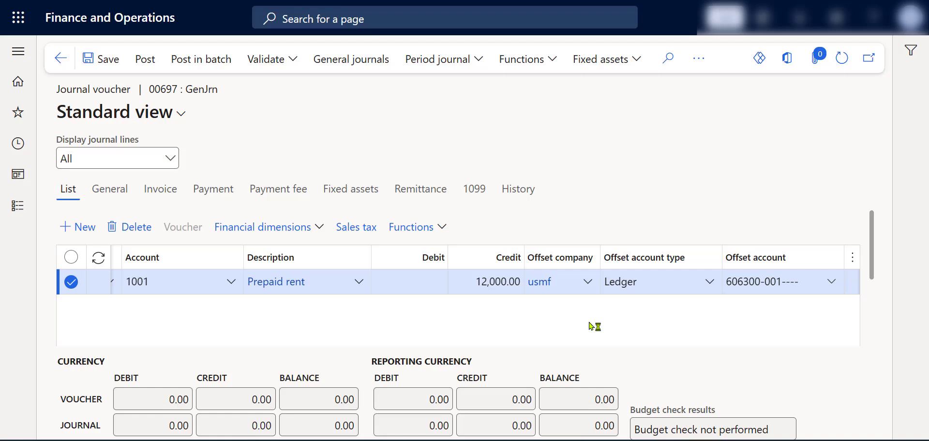
Step: Apply the Y_ACR 12 month accrual scheme to the journal line as a ledger accrual and open its accrual transactions
{"action": "left_click", "coordinate": [445, 235]}
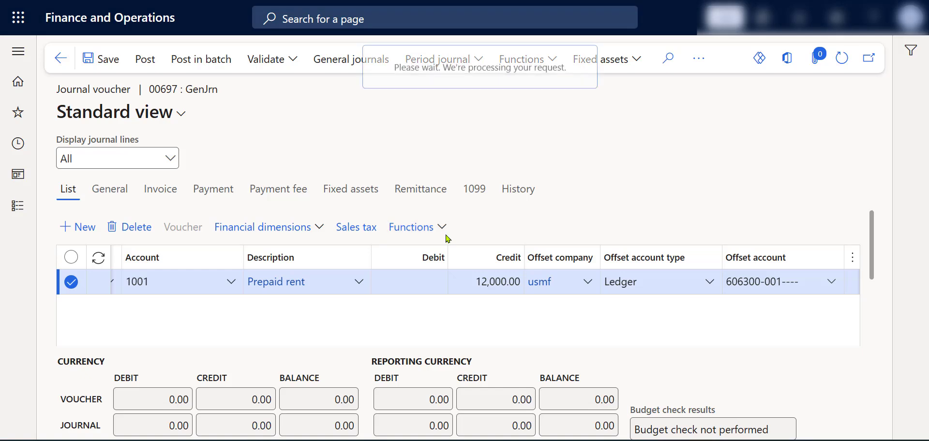
{"action": "left_click", "coordinate": [451, 322]}
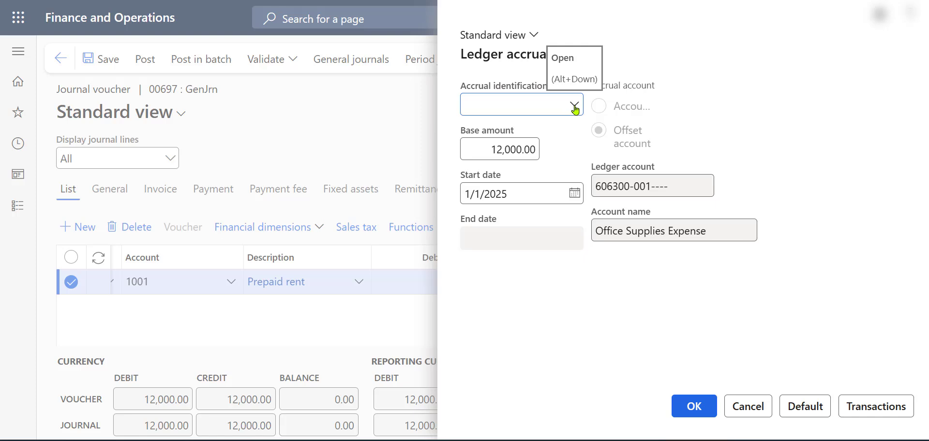
{"action": "left_click", "coordinate": [575, 108]}
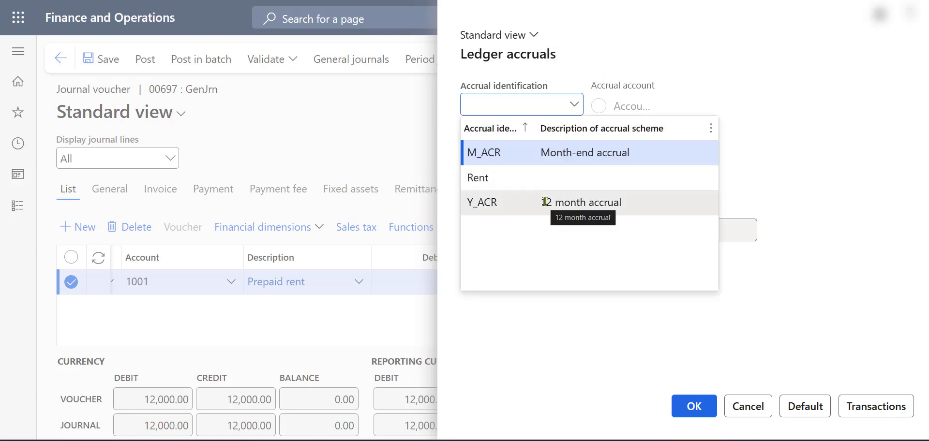
{"action": "left_click", "coordinate": [530, 207]}
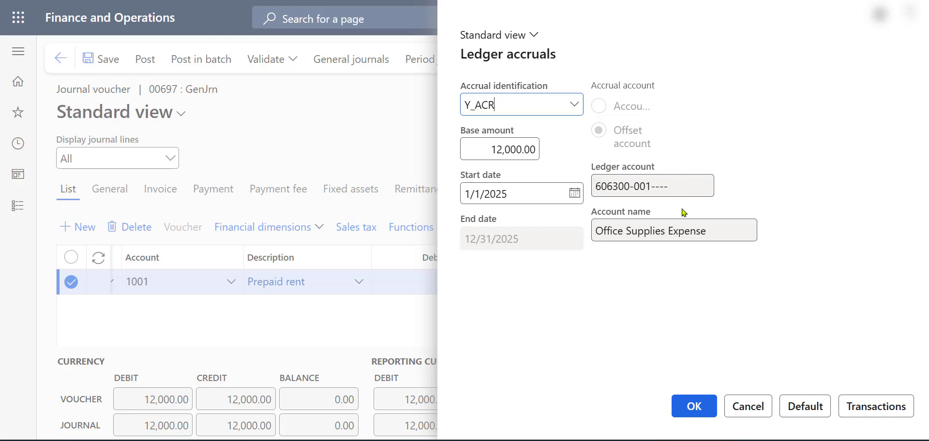
{"action": "left_click", "coordinate": [885, 408]}
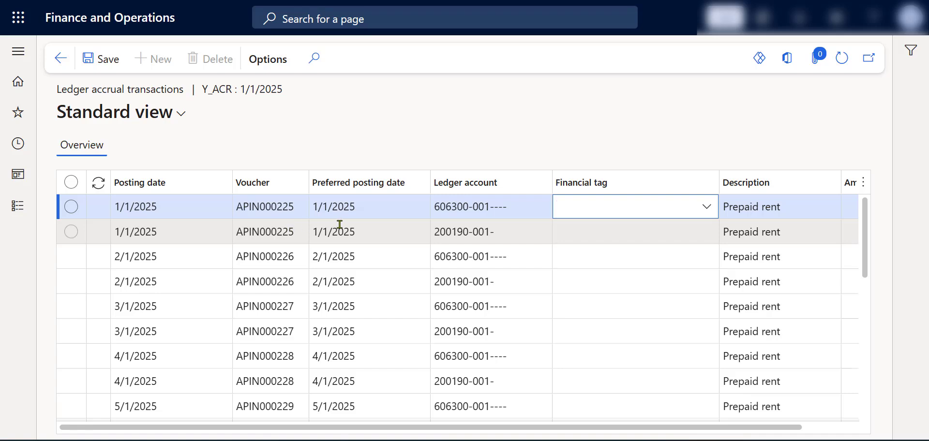
Step: Check the ledger accounts and amounts of the accrual transactions, then save them and return to the journal voucher
{"action": "left_click_drag", "start_coordinate": [486, 428], "coordinate": [552, 427]}
{"action": "left_click", "coordinate": [441, 235]}
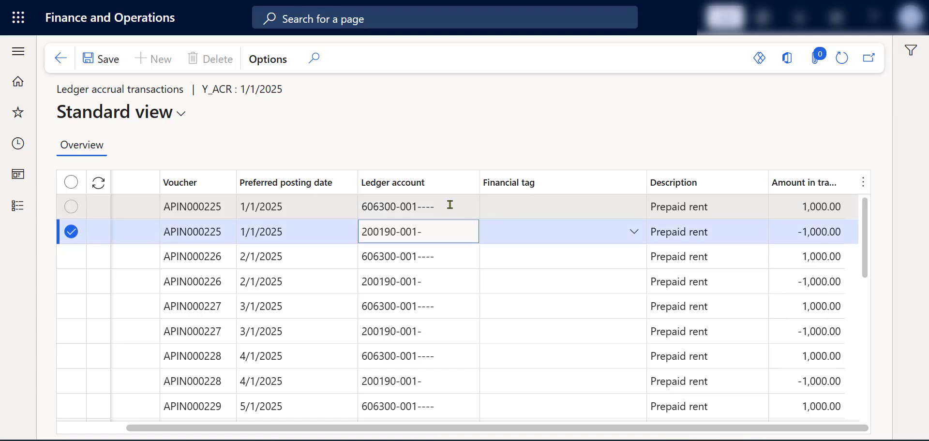
{"action": "left_click", "coordinate": [717, 209]}
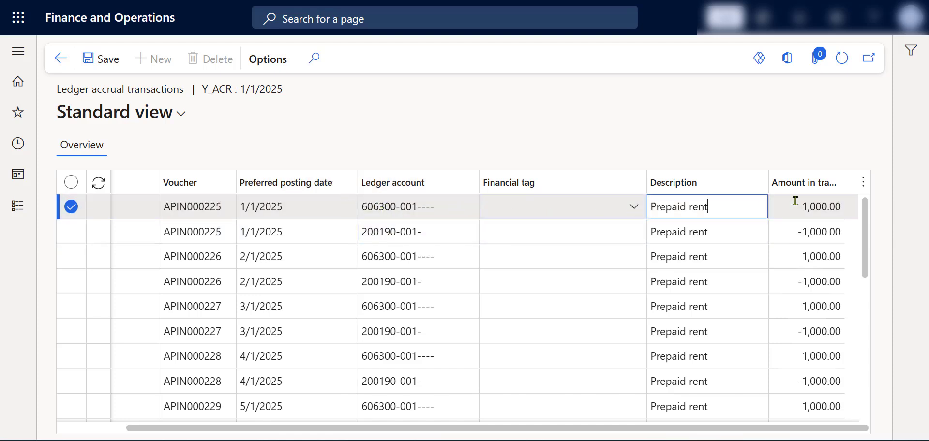
{"action": "left_click", "coordinate": [97, 62]}
{"action": "left_click", "coordinate": [59, 58]}
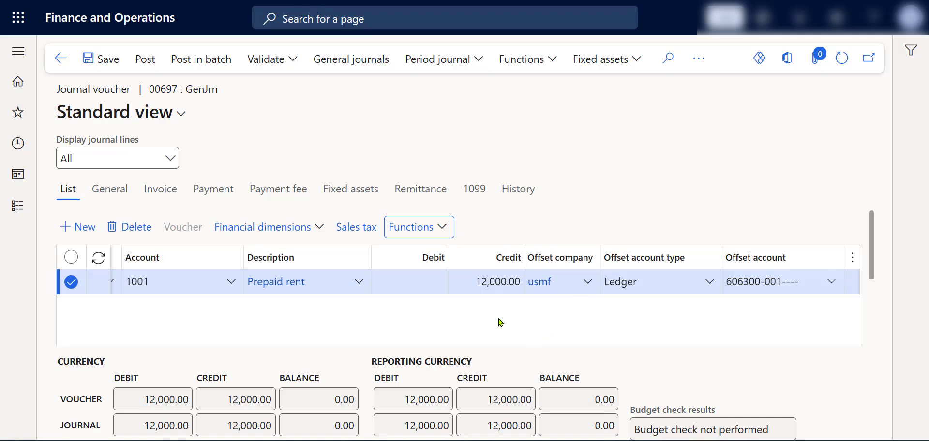
Step: Post the journal and run the Posted transactions by journal report to the screen with its default parameters
{"action": "left_click", "coordinate": [139, 69]}
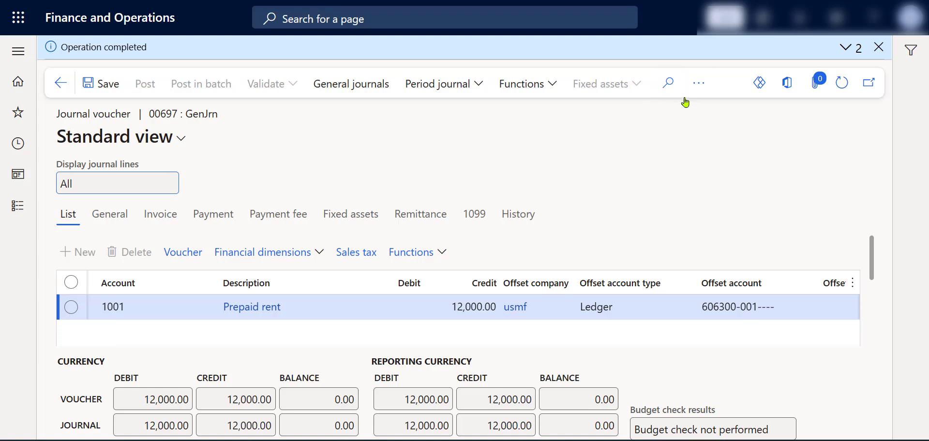
{"action": "left_click", "coordinate": [696, 90]}
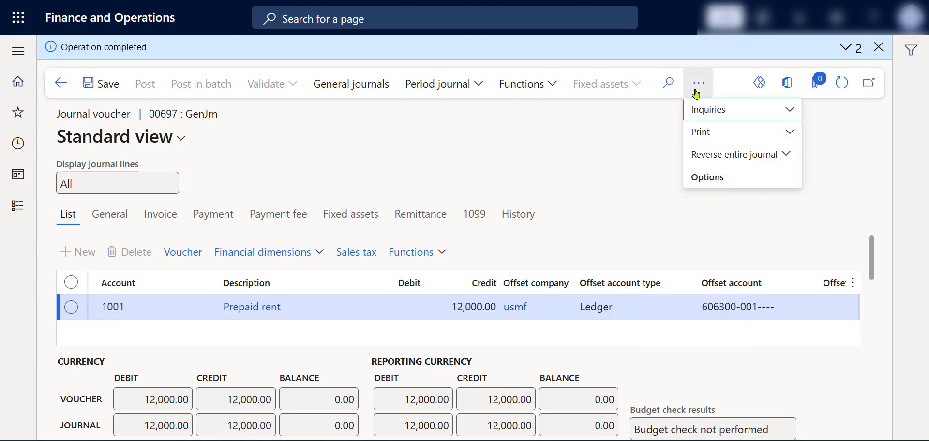
{"action": "left_click", "coordinate": [721, 131]}
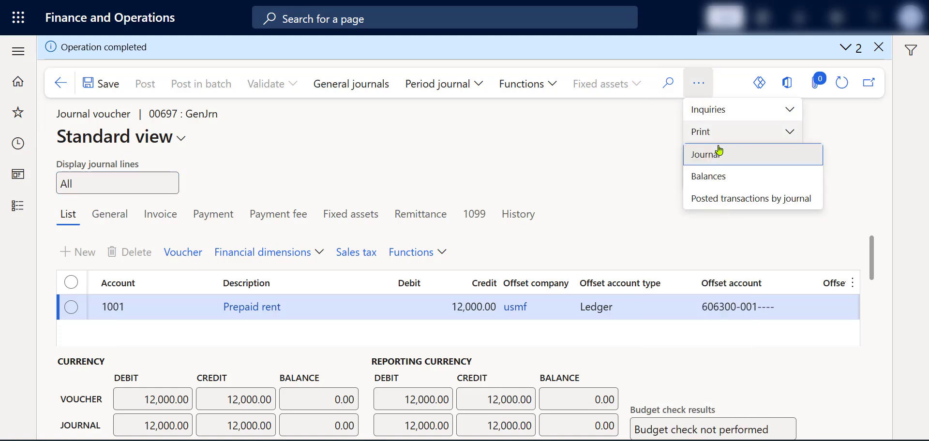
{"action": "left_click", "coordinate": [721, 200]}
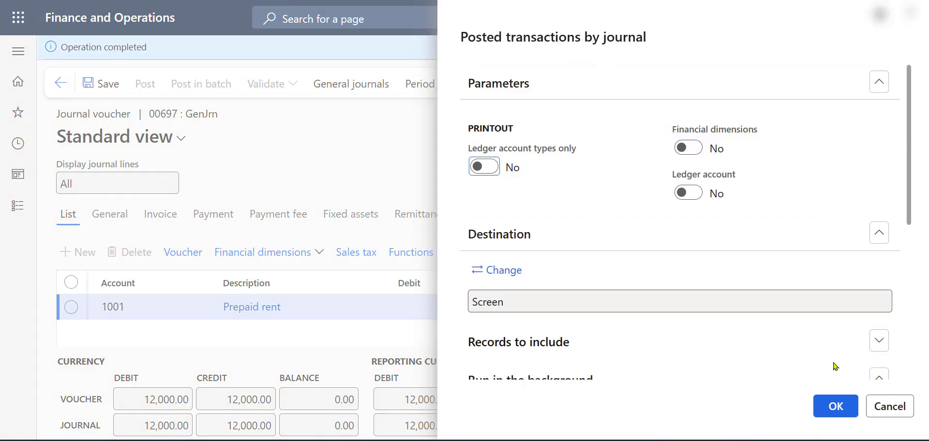
{"action": "left_click", "coordinate": [836, 407]}
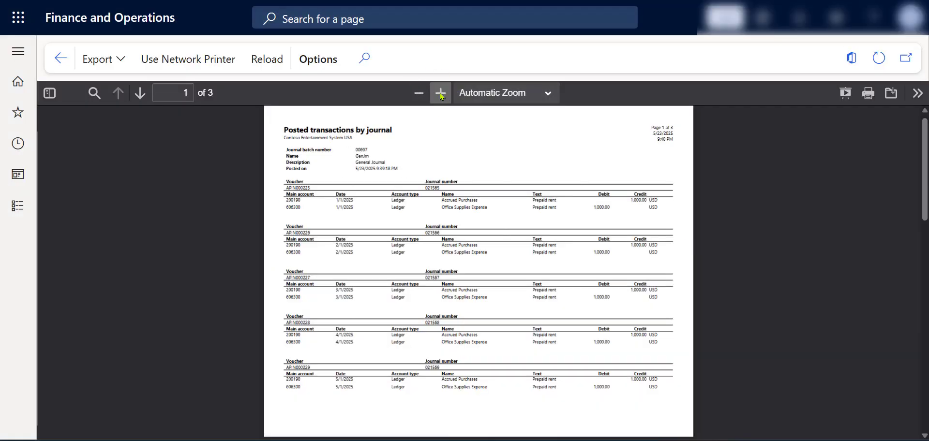
Step: Examine the monthly accrual vouchers and the original vendor voucher in the Posted transactions by journal report
{"action": "left_click", "coordinate": [441, 93]}
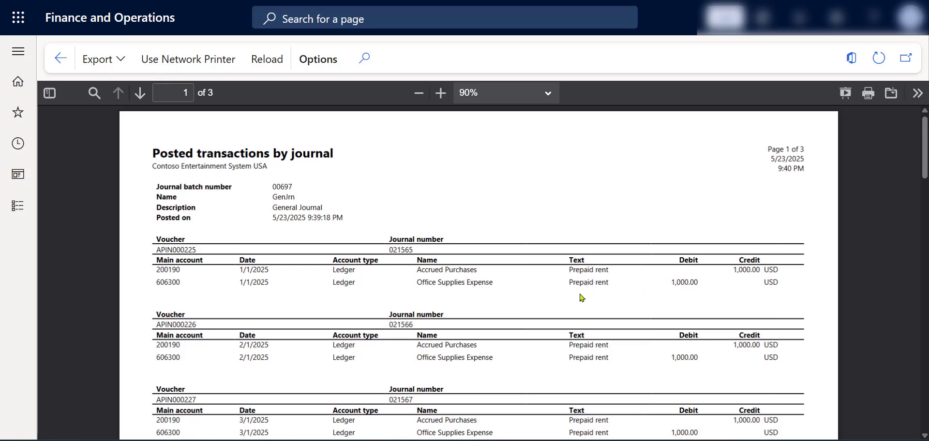
{"action": "scroll", "coordinate": [583, 296], "scroll_direction": "down", "scroll_amount": 3}
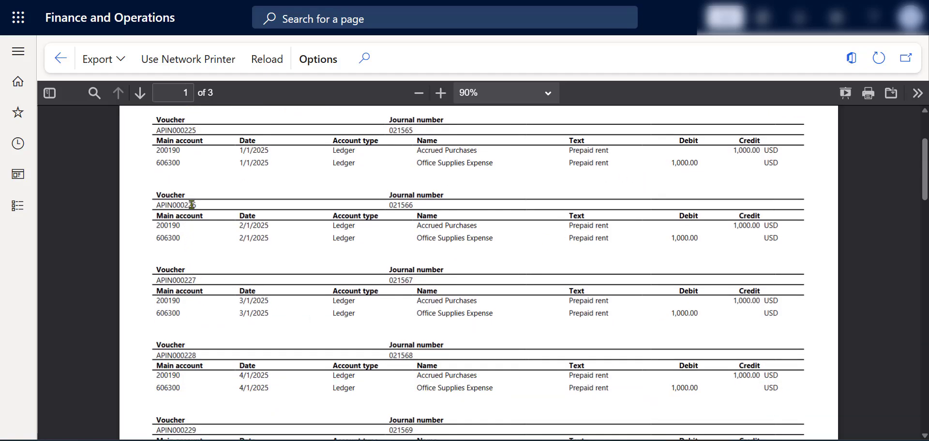
{"action": "scroll", "coordinate": [197, 260], "scroll_direction": "down", "scroll_amount": 10}
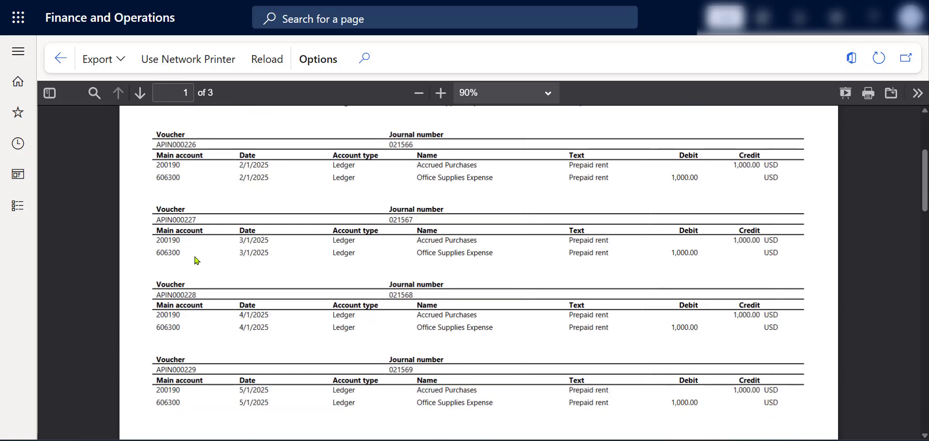
{"action": "scroll", "coordinate": [197, 264], "scroll_direction": "down", "scroll_amount": 10}
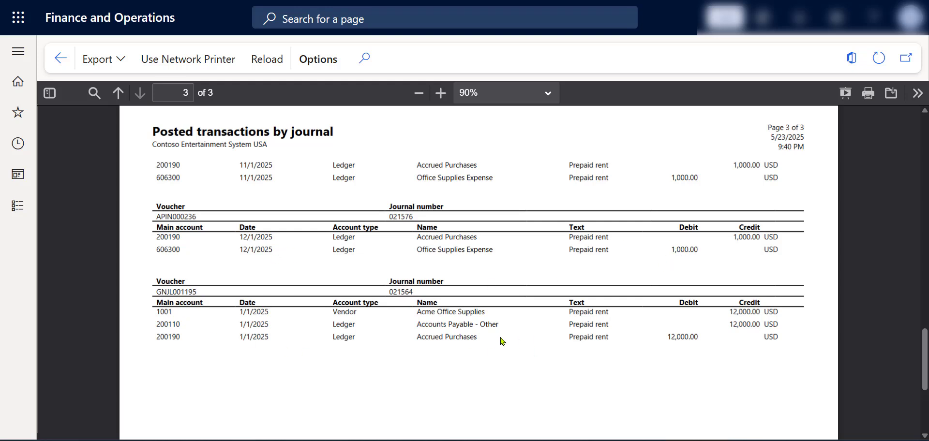
{"action": "scroll", "coordinate": [501, 341], "scroll_direction": "down", "scroll_amount": 3}
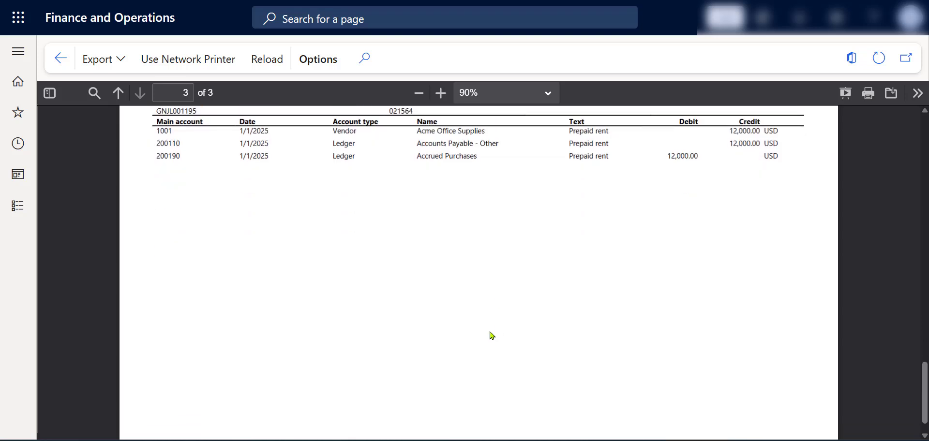
{"action": "scroll", "coordinate": [491, 336], "scroll_direction": "up", "scroll_amount": 1}
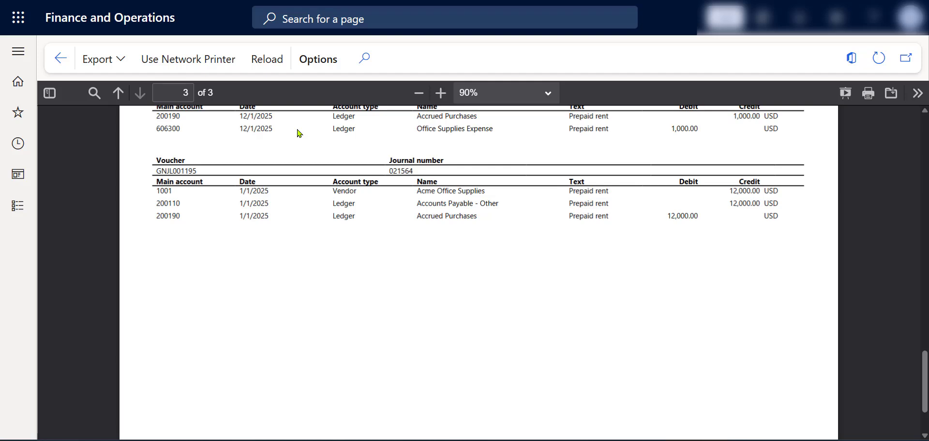
{"action": "scroll", "coordinate": [355, 188], "scroll_direction": "up", "scroll_amount": 4}
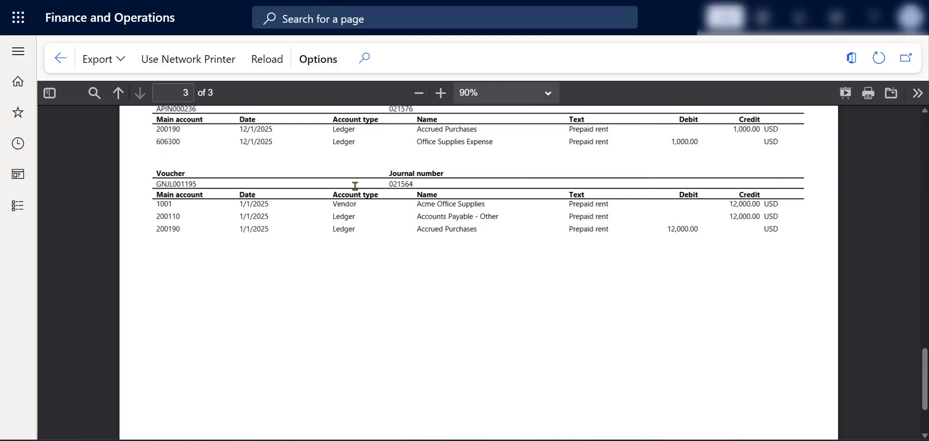